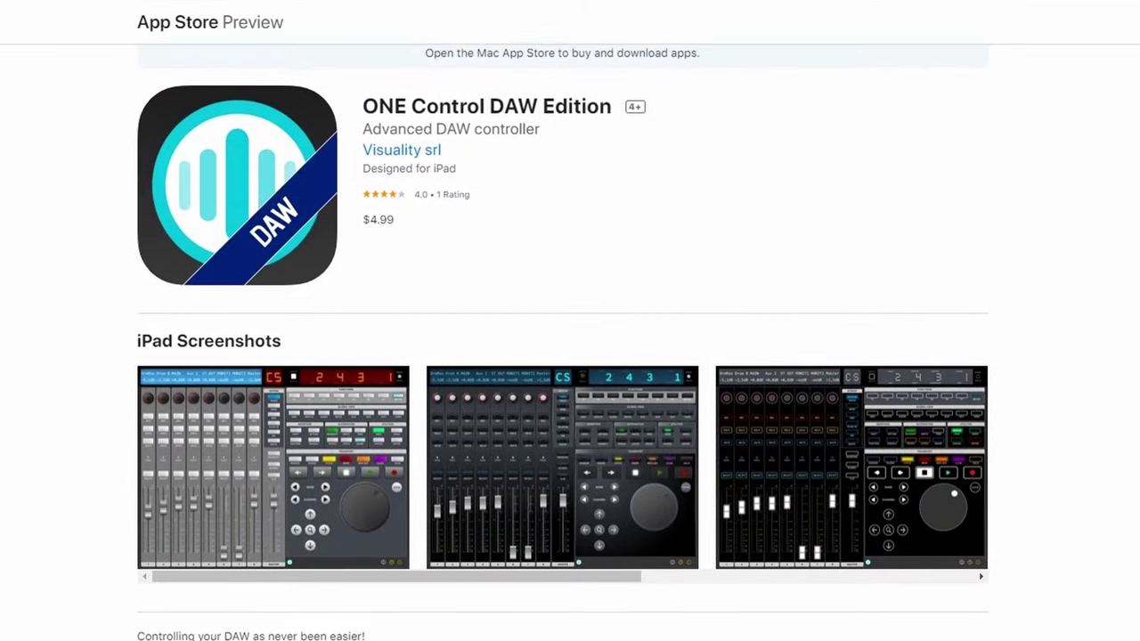
Play the project briefly, then stop playback and return to the start point
scroll(569, 356, "down", 3)
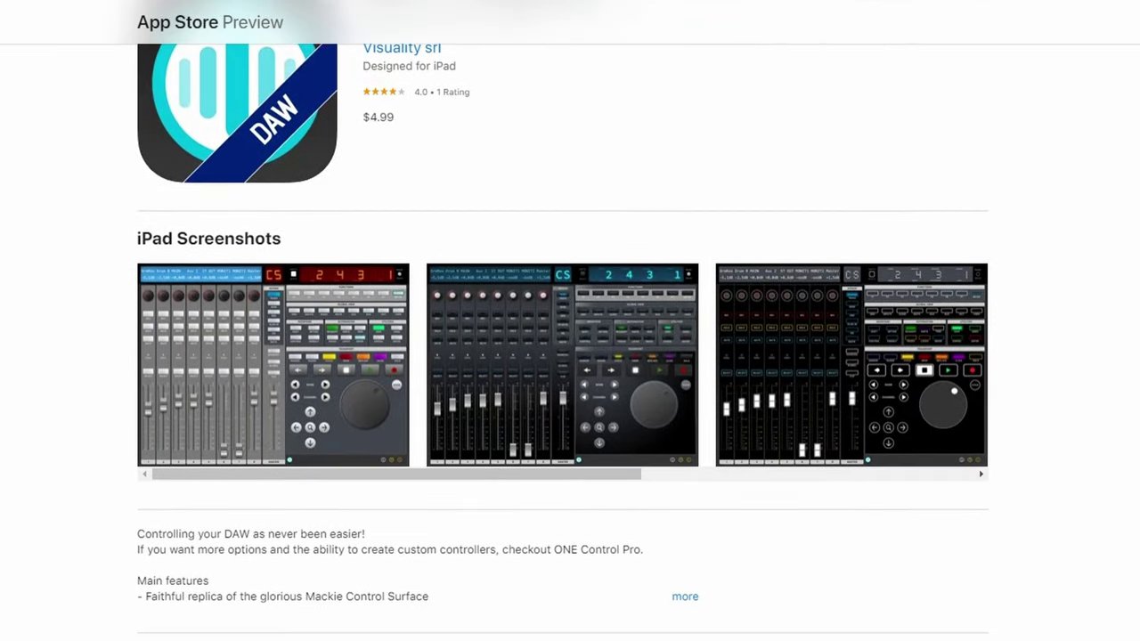
scroll(570, 356, "down", 3)
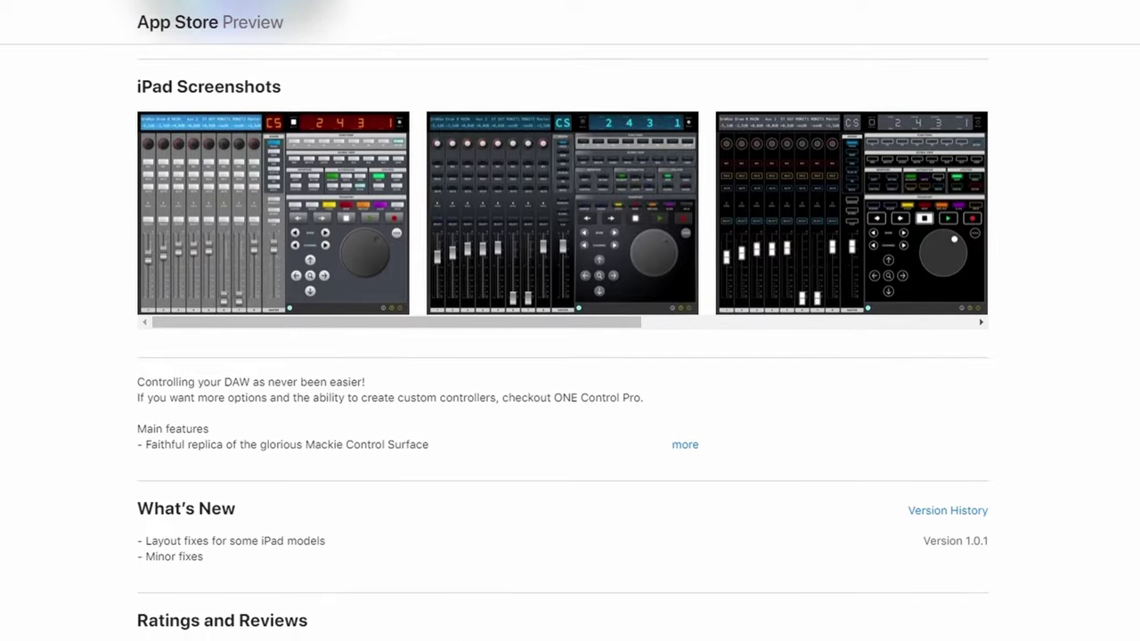
scroll(570, 357, "down", 3)
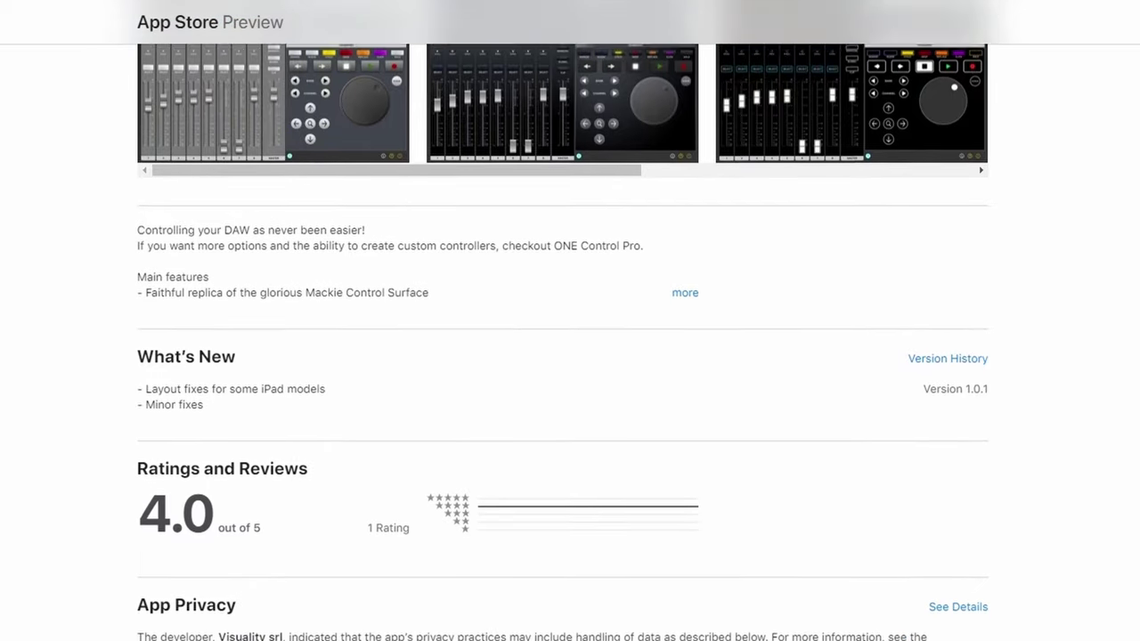
scroll(570, 357, "down", 3)
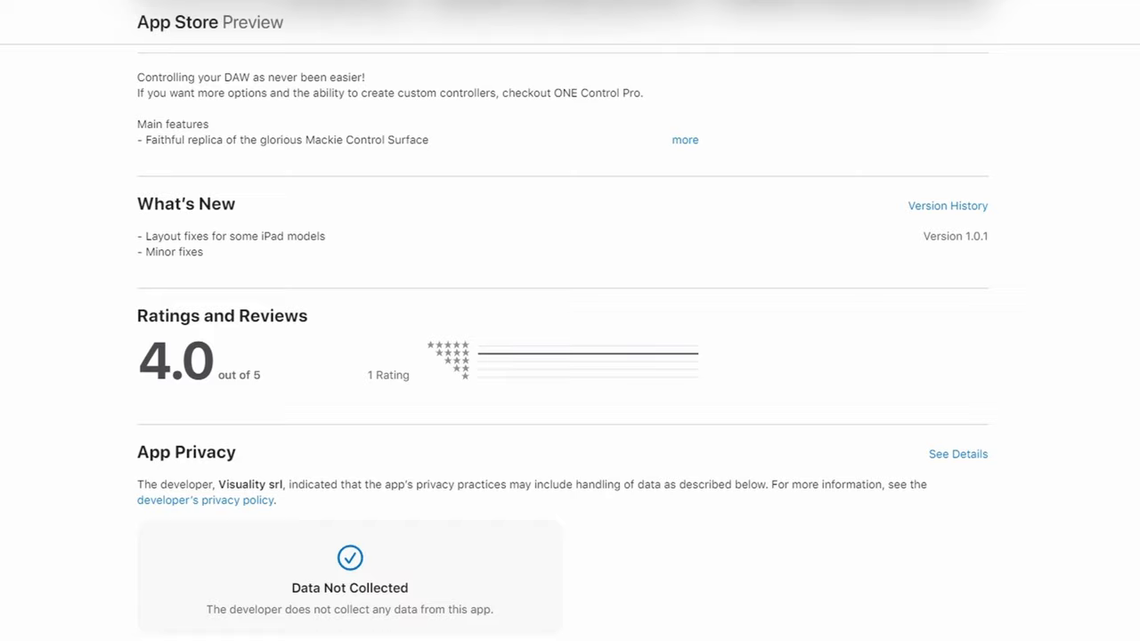
scroll(570, 357, "down", 2)
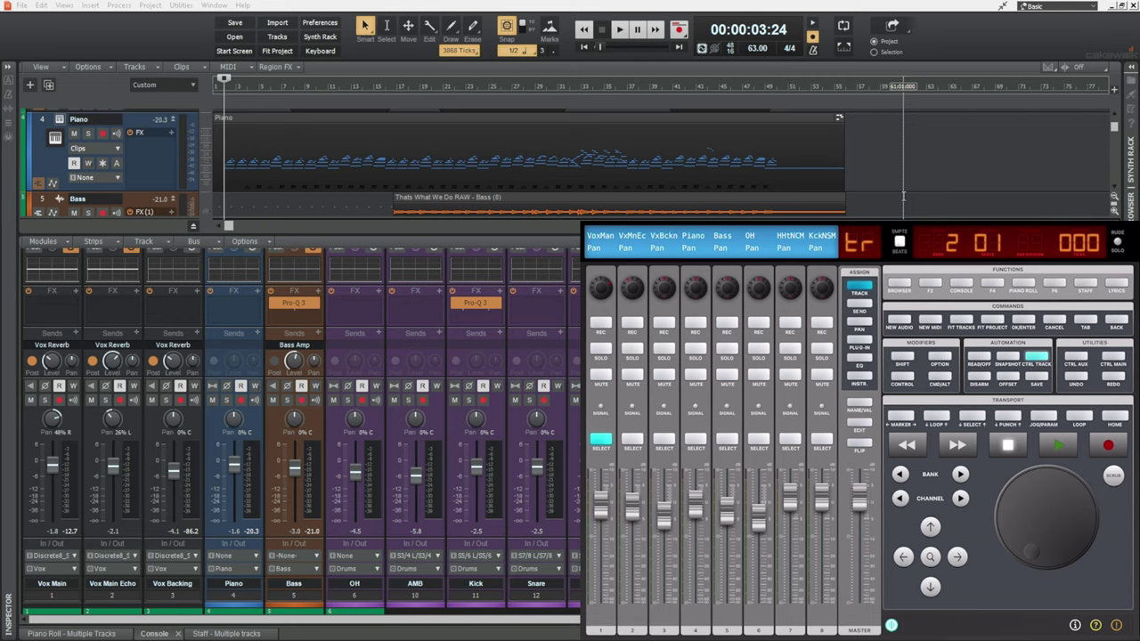
key("space")
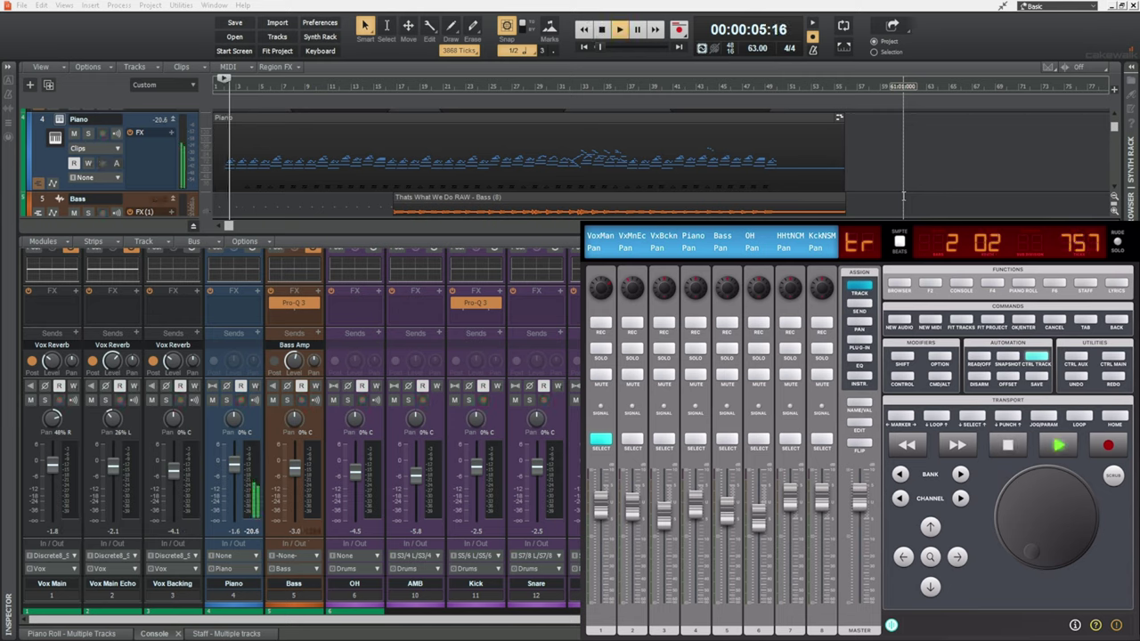
key("space")
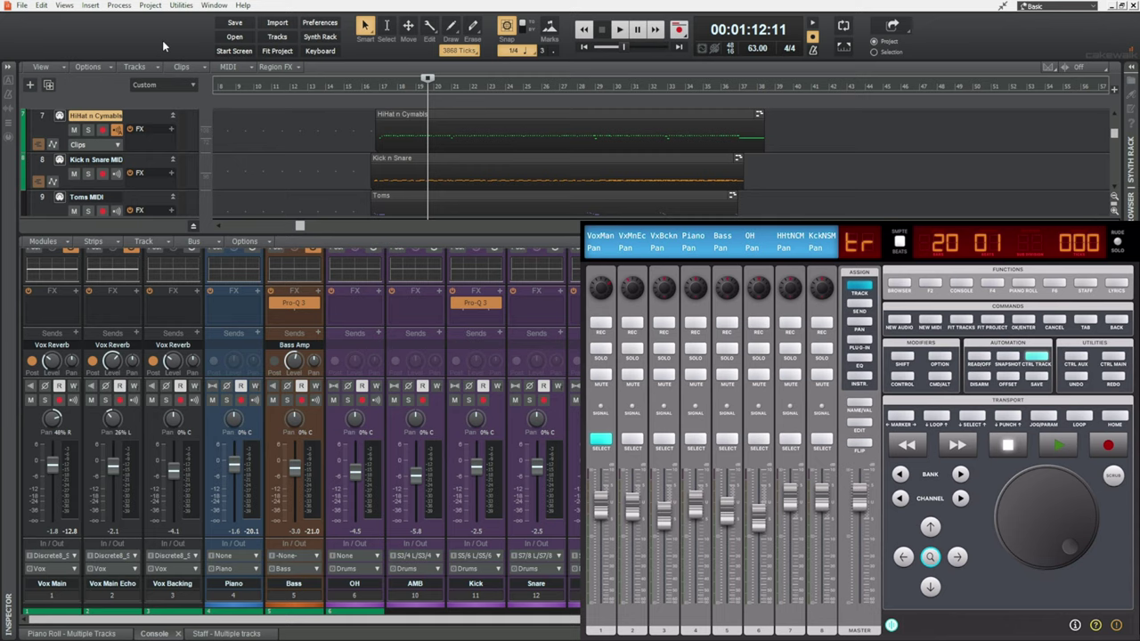
View the HiHat n Cymabls track in the Piano Roll, then Staff view, then return to the Console
key("alt+3")
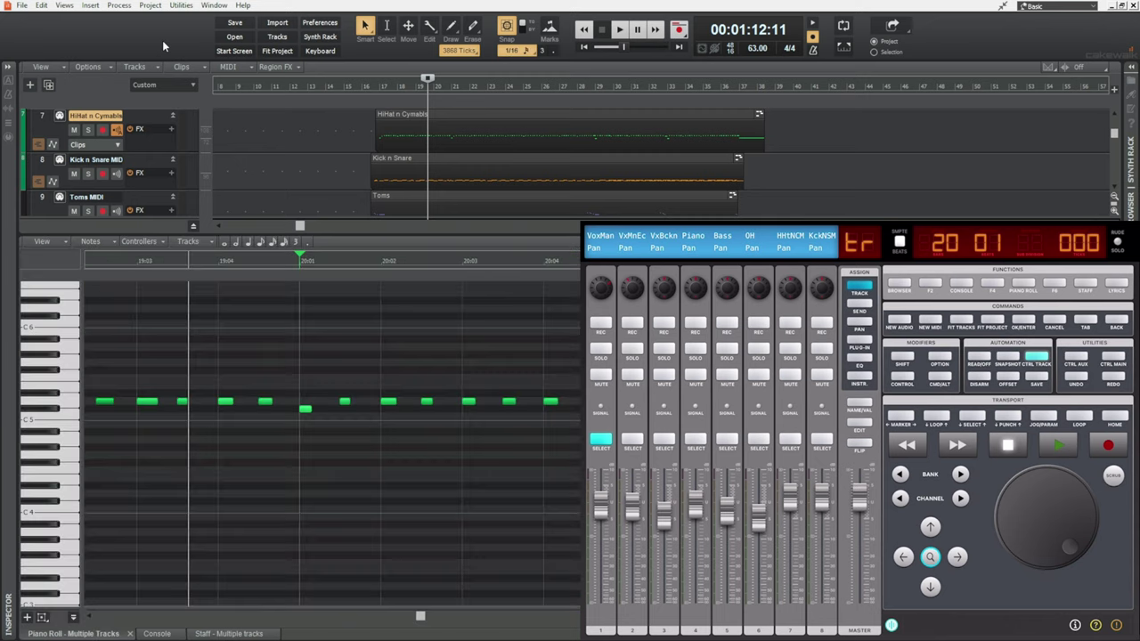
key("alt+5")
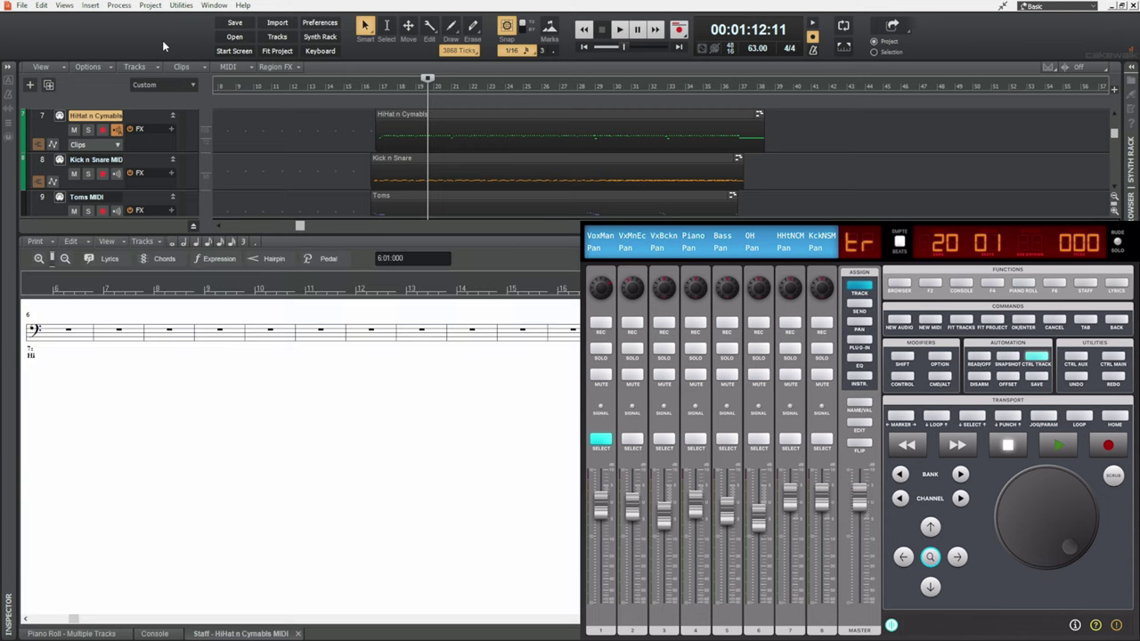
key("alt+2")
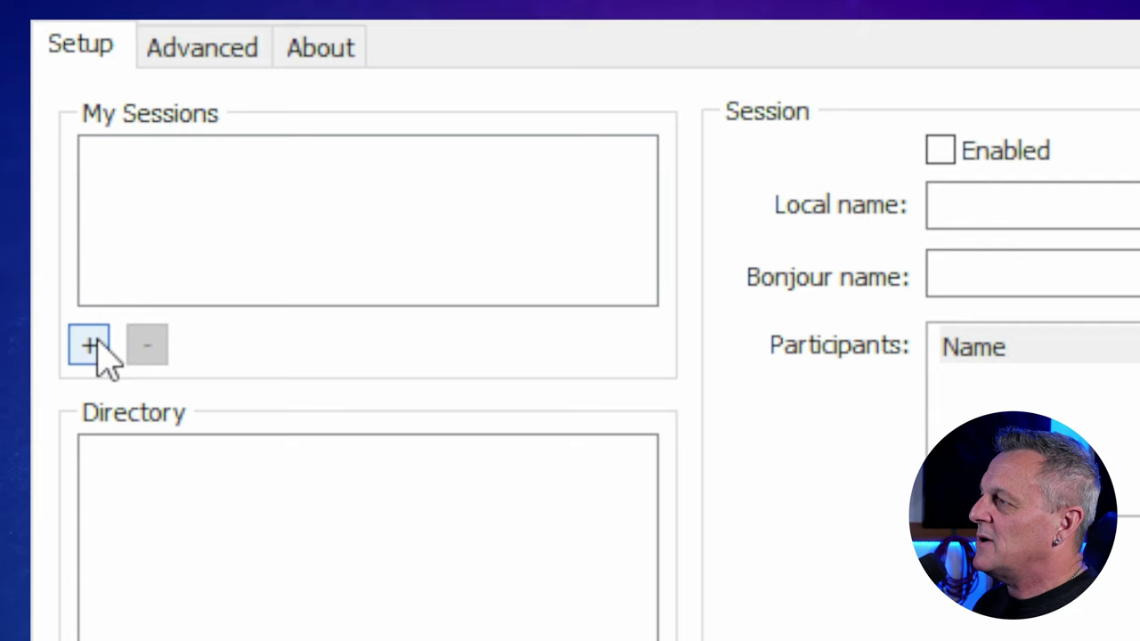
Create a new rtpMIDI session named iPadLink and enable it
left_click(90, 345)
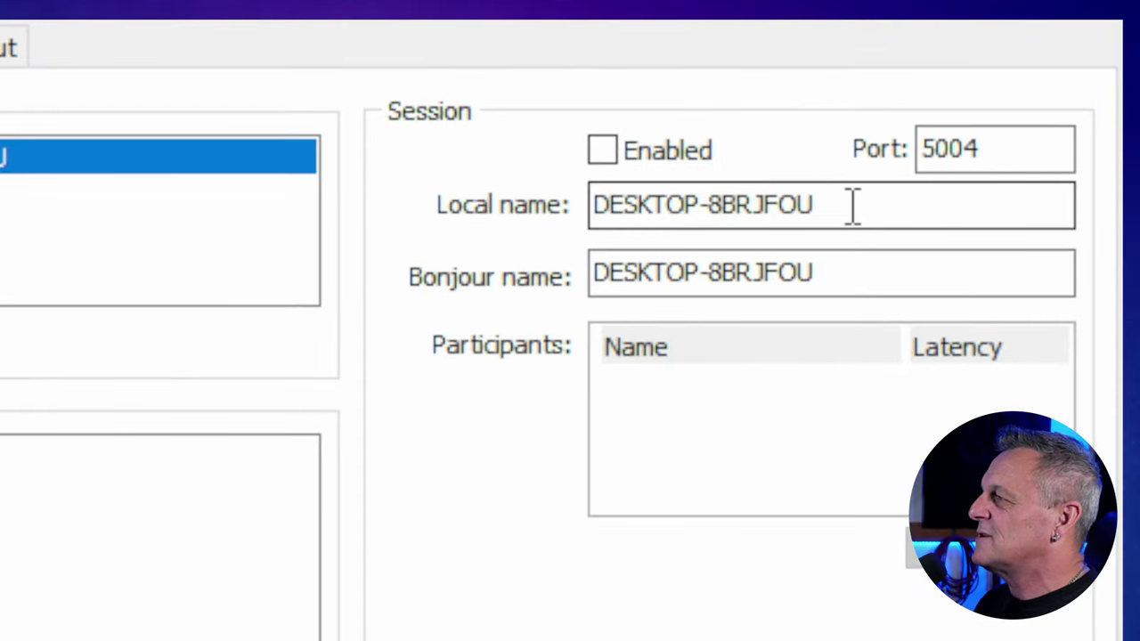
left_click_drag(853, 207, 542, 185)
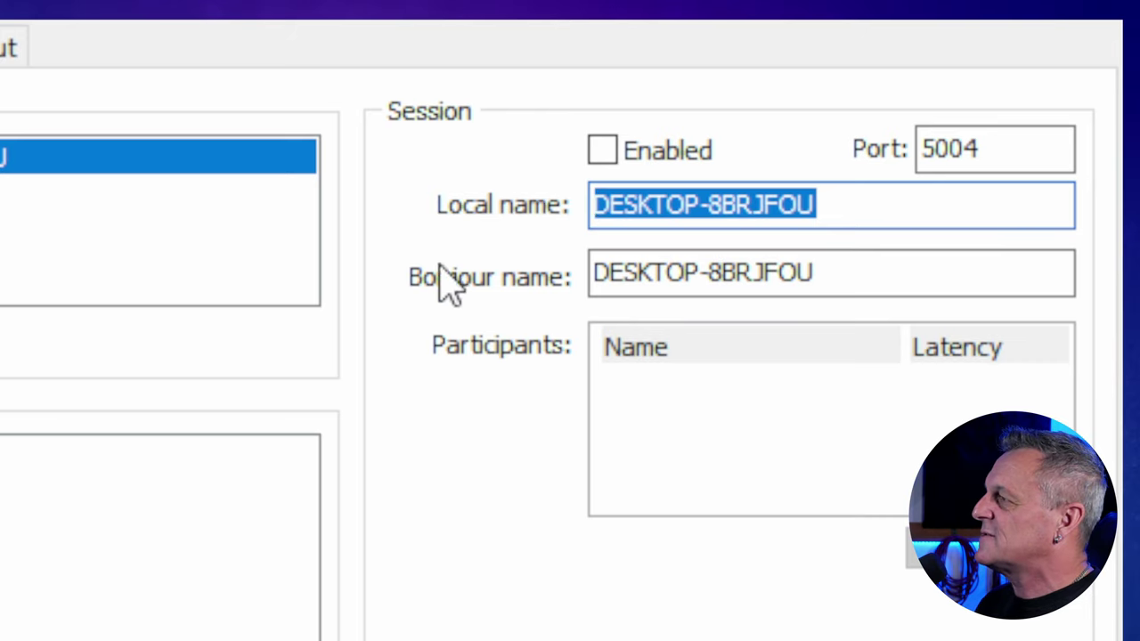
type("iPadLink")
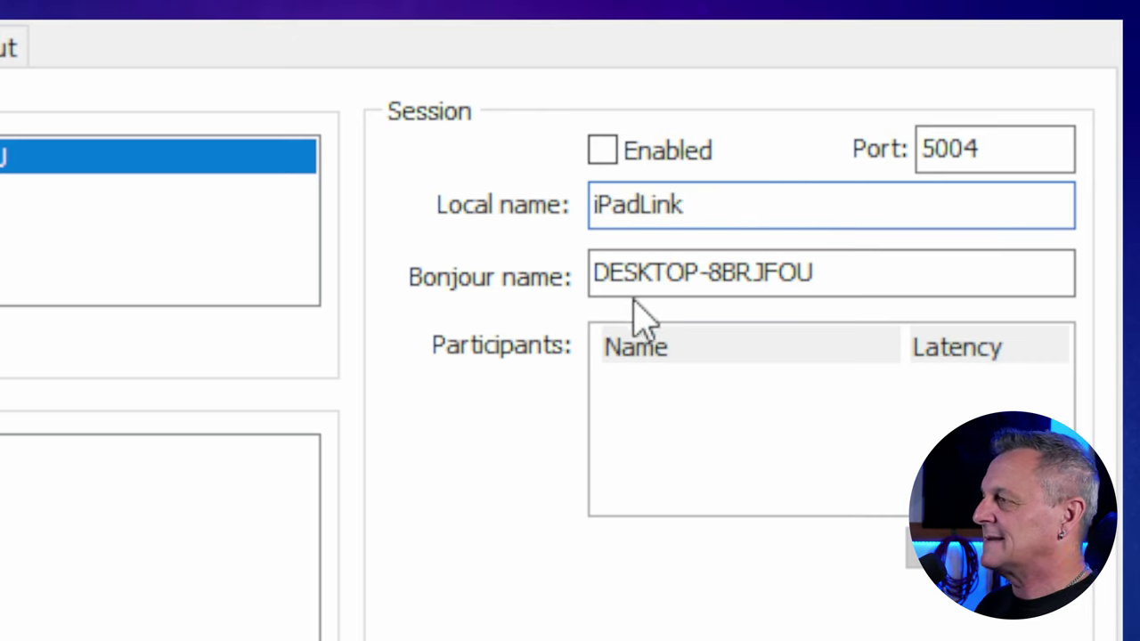
left_click_drag(872, 264, 514, 254)
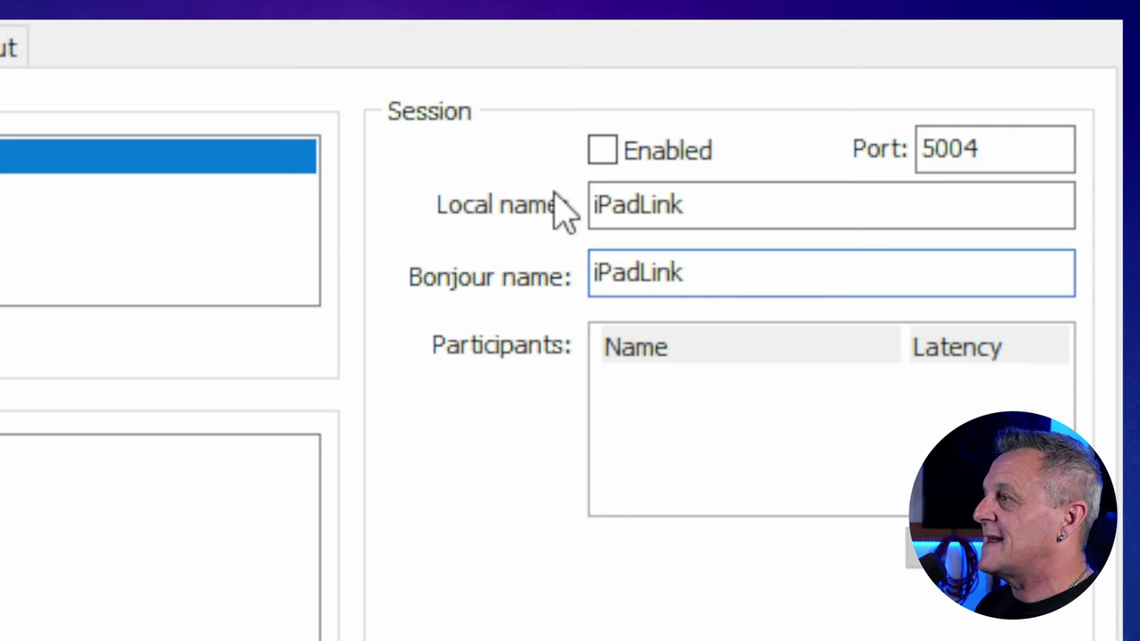
left_click(605, 153)
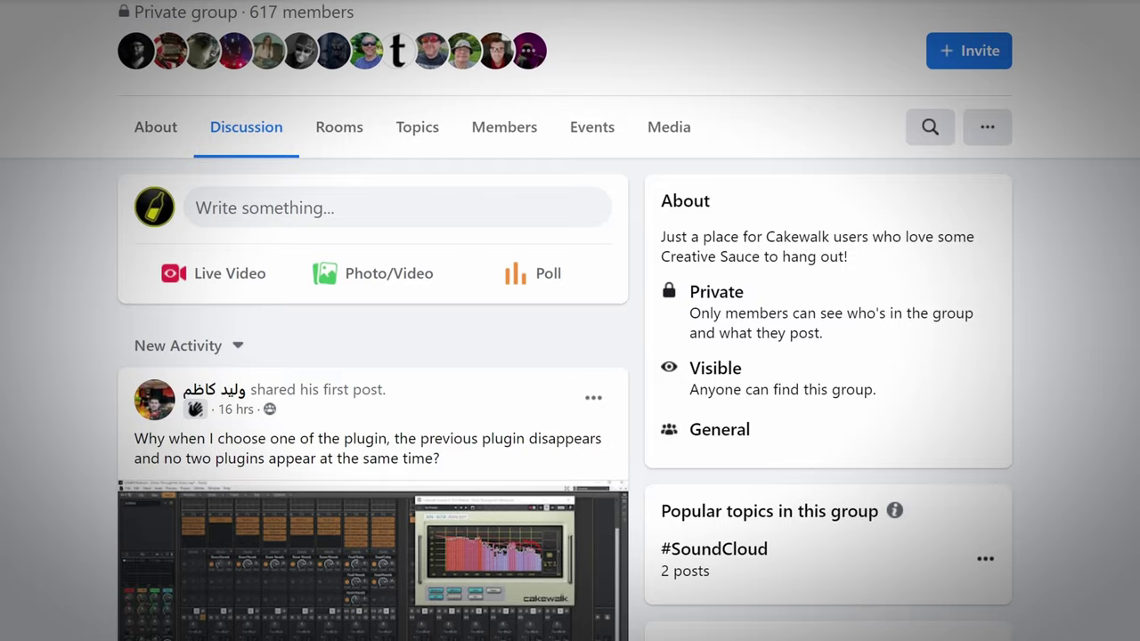
Scroll down the Creative Sauce group's Discussion feed
scroll(570, 356, "down", 3)
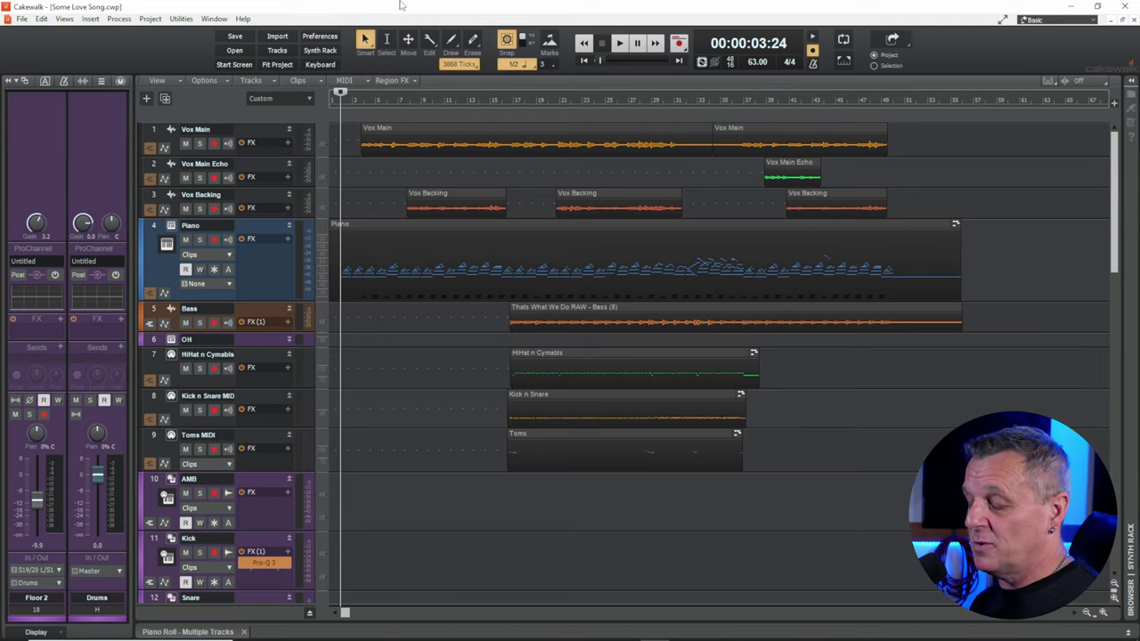
Open Preferences with the P shortcut, showing the Audio Devices page
key("p")
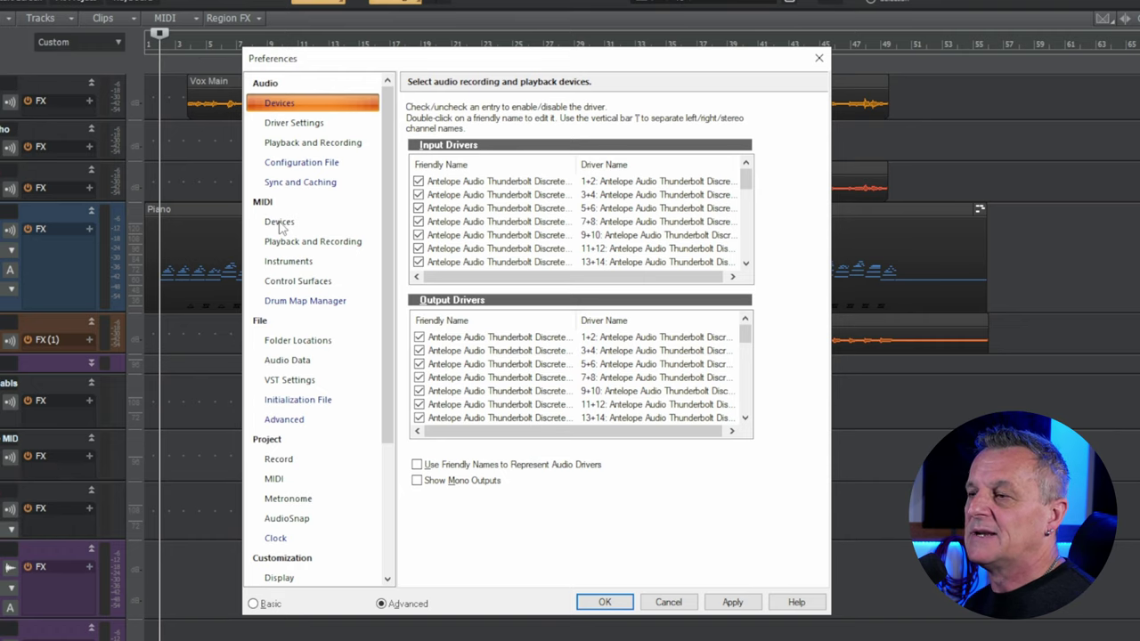
Tick iPadLink as a MIDI input and output device and apply the selection
left_click(279, 223)
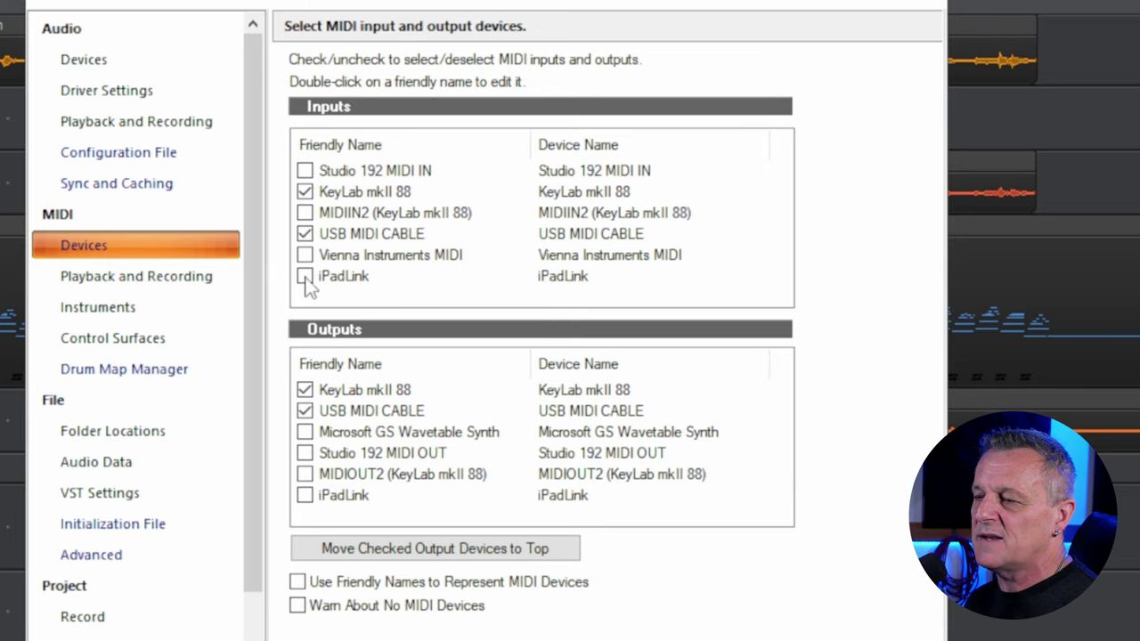
left_click(305, 495)
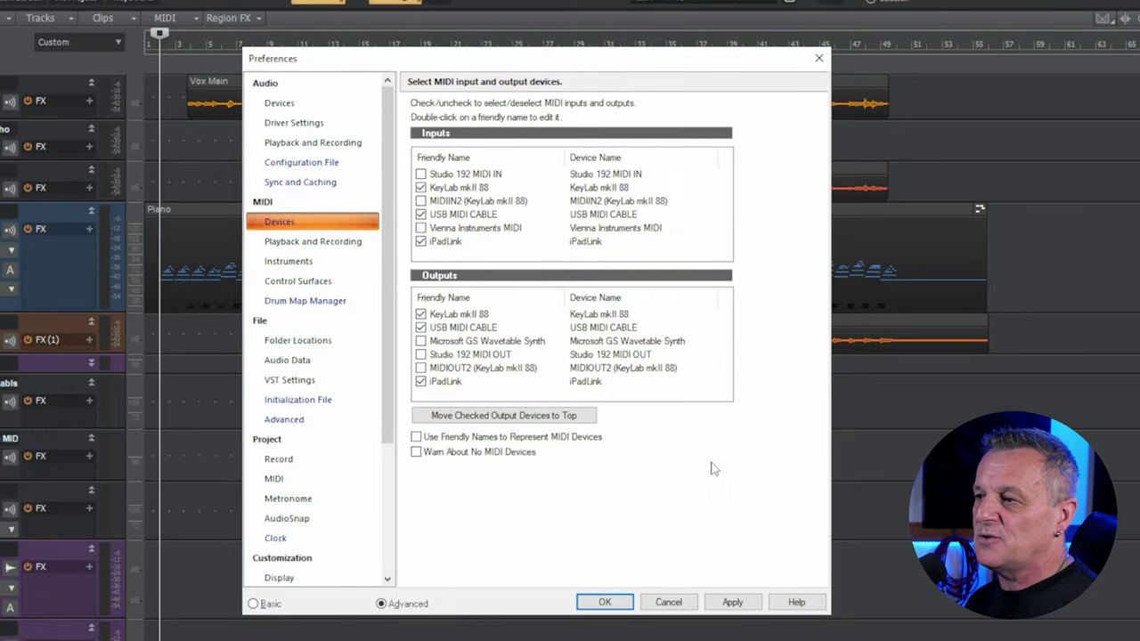
left_click(732, 603)
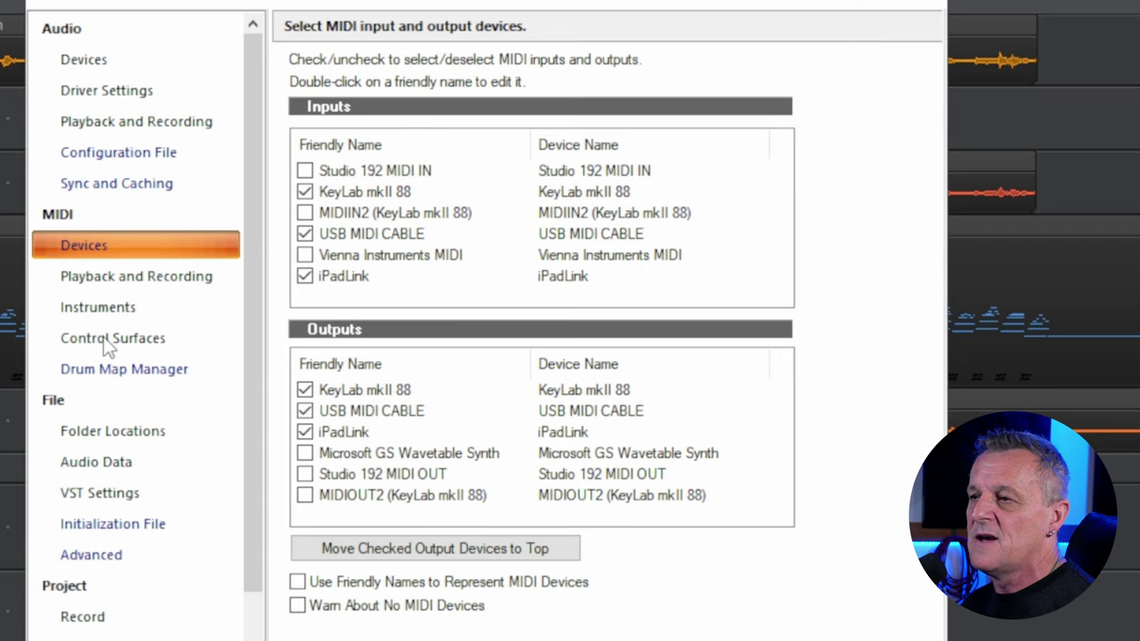
Add a Mackie Control surface with iPadLink as both its input and output port
left_click(105, 341)
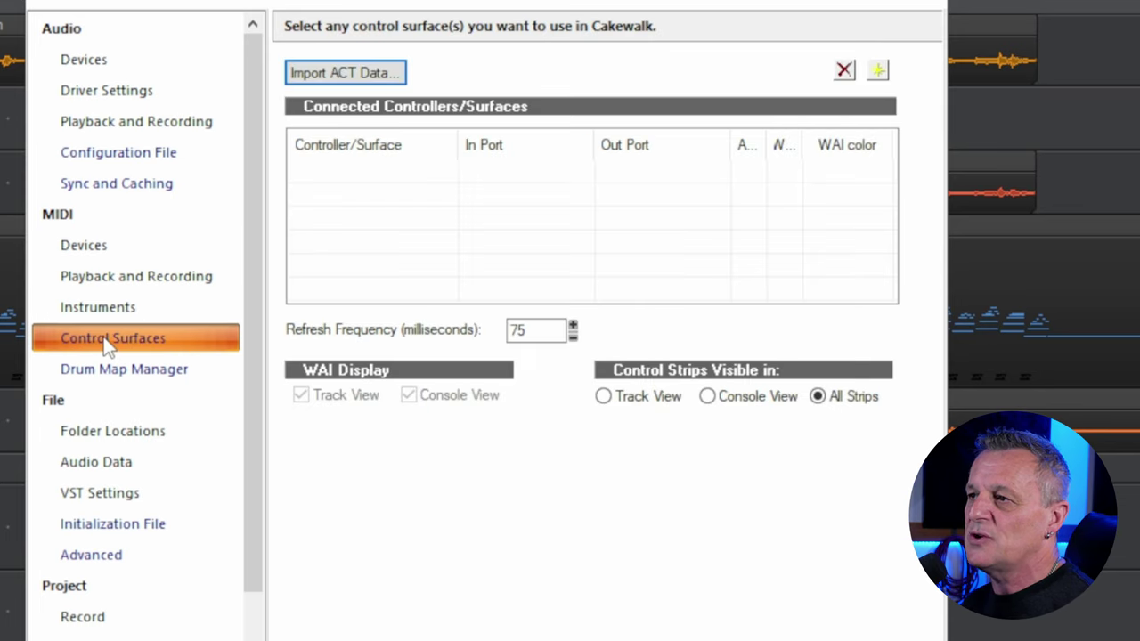
left_click(879, 72)
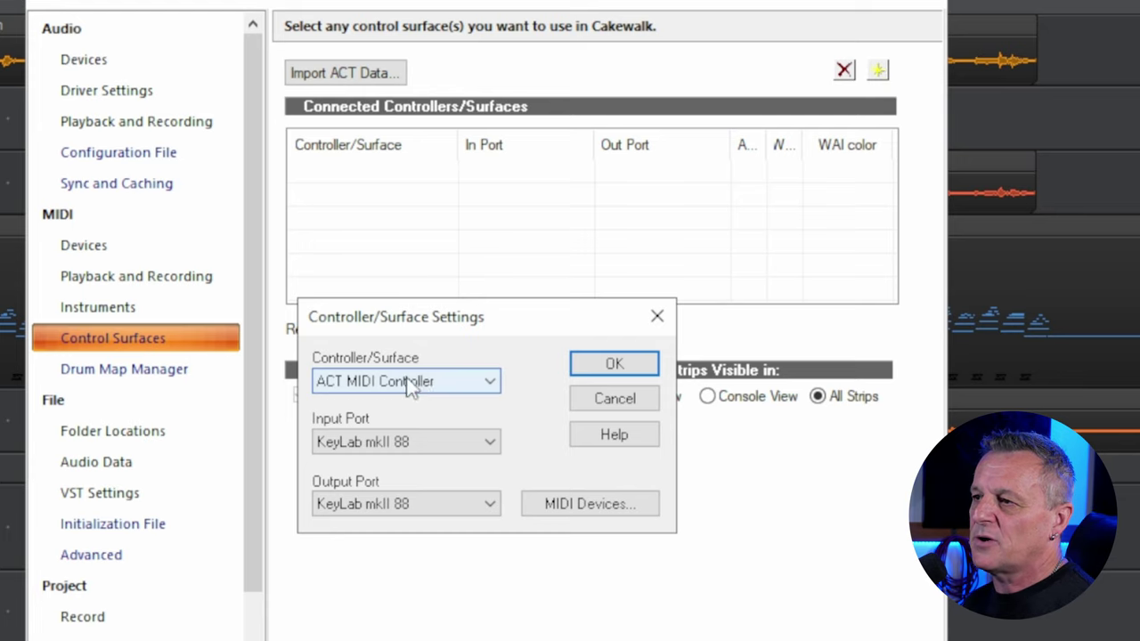
left_click(409, 383)
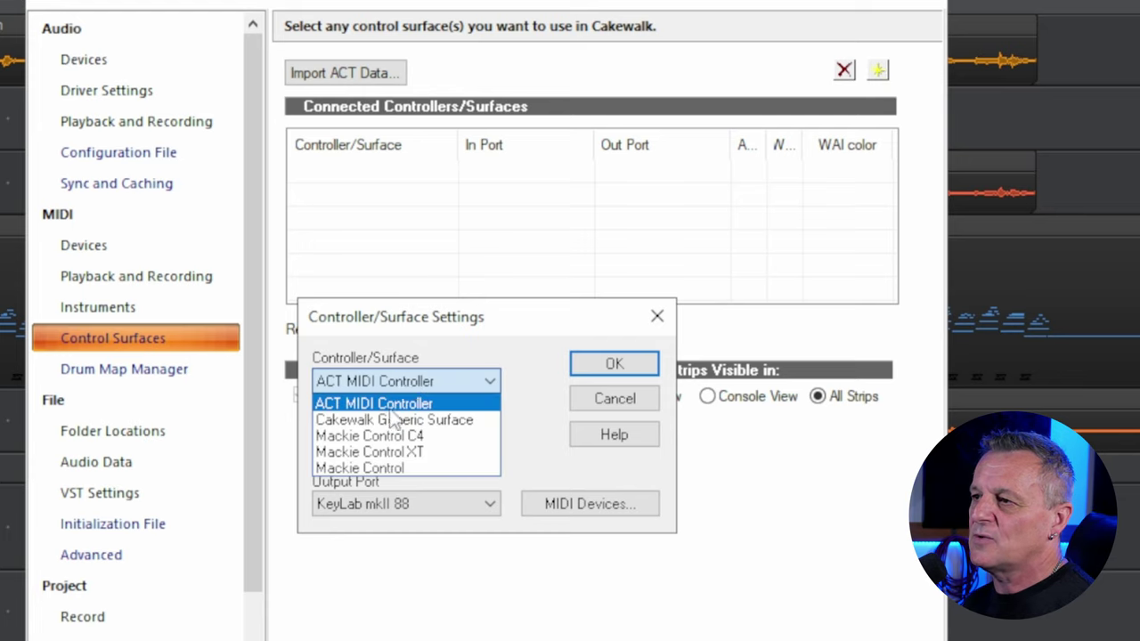
left_click(382, 469)
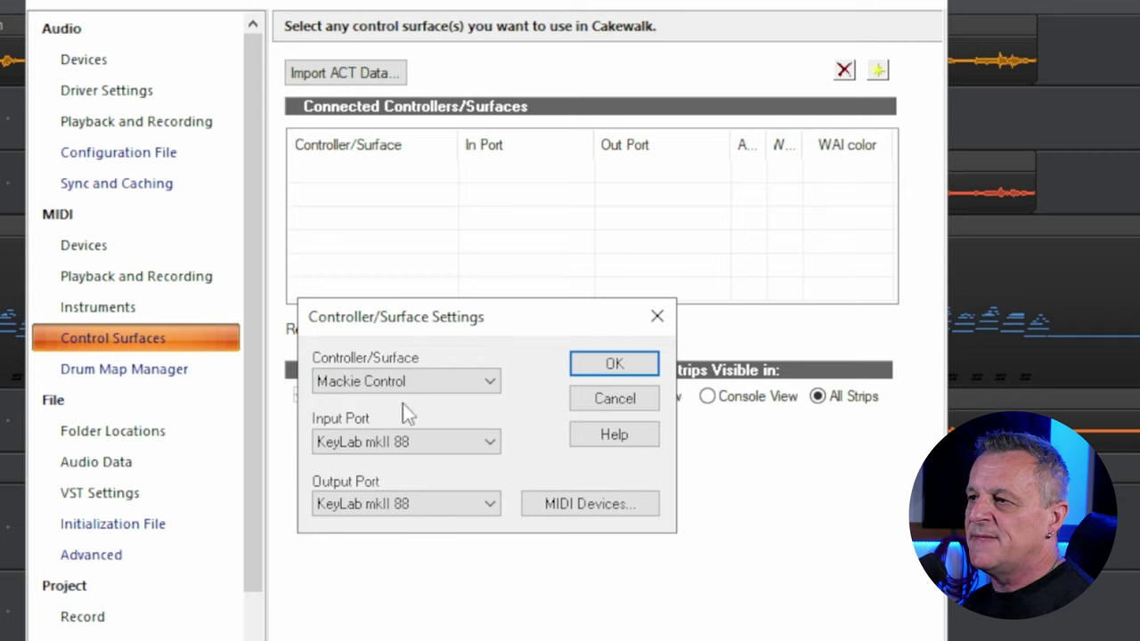
left_click(398, 443)
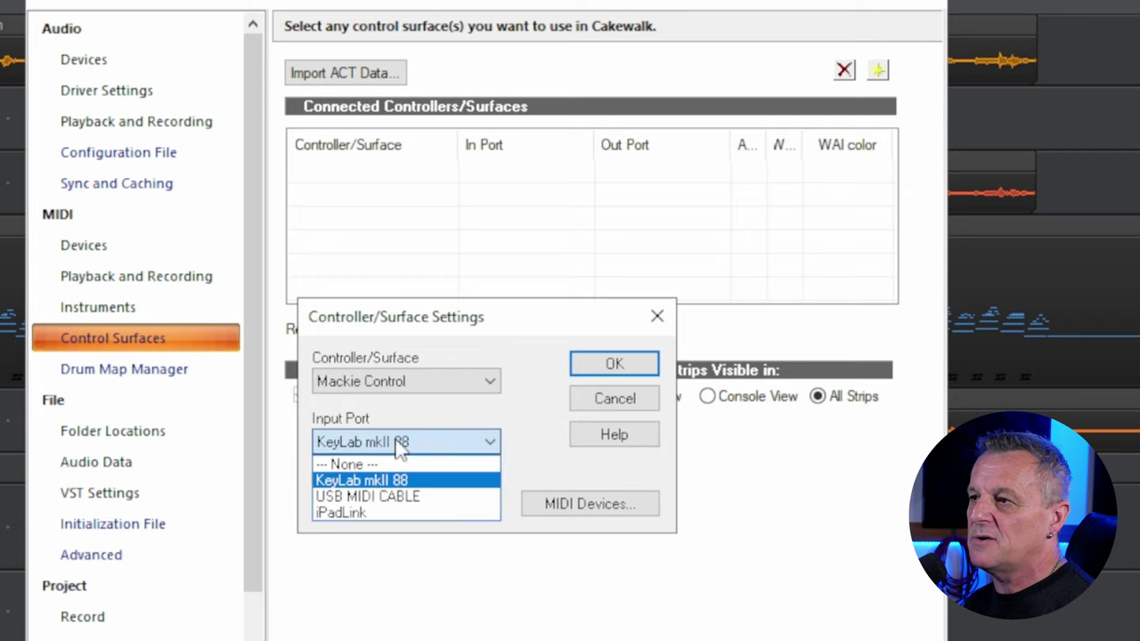
left_click(368, 515)
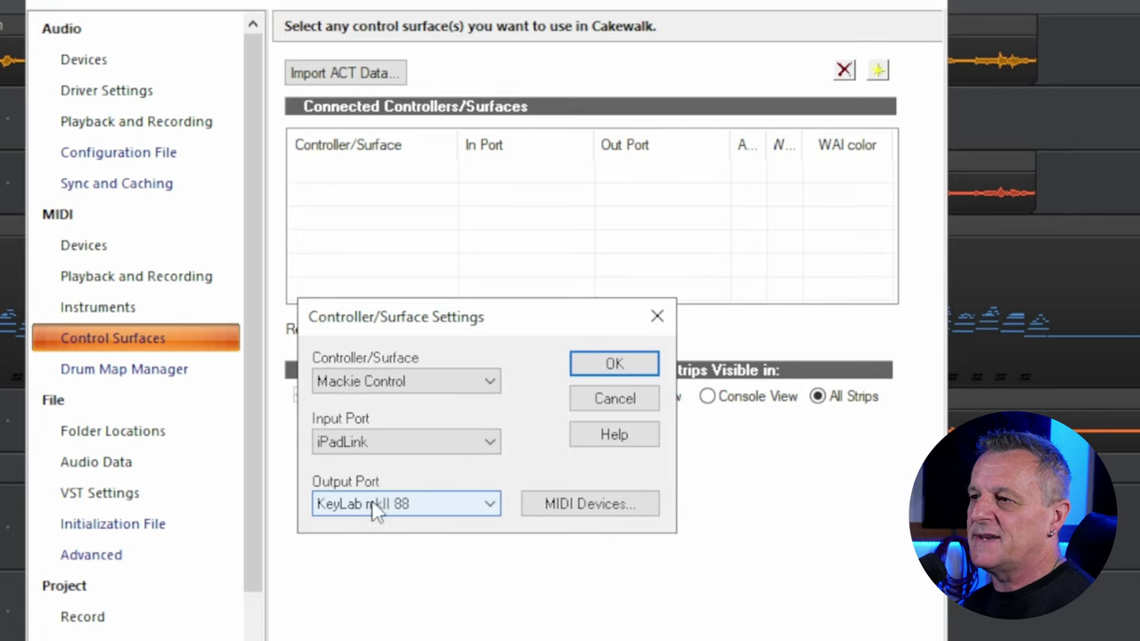
left_click(379, 505)
left_click(365, 577)
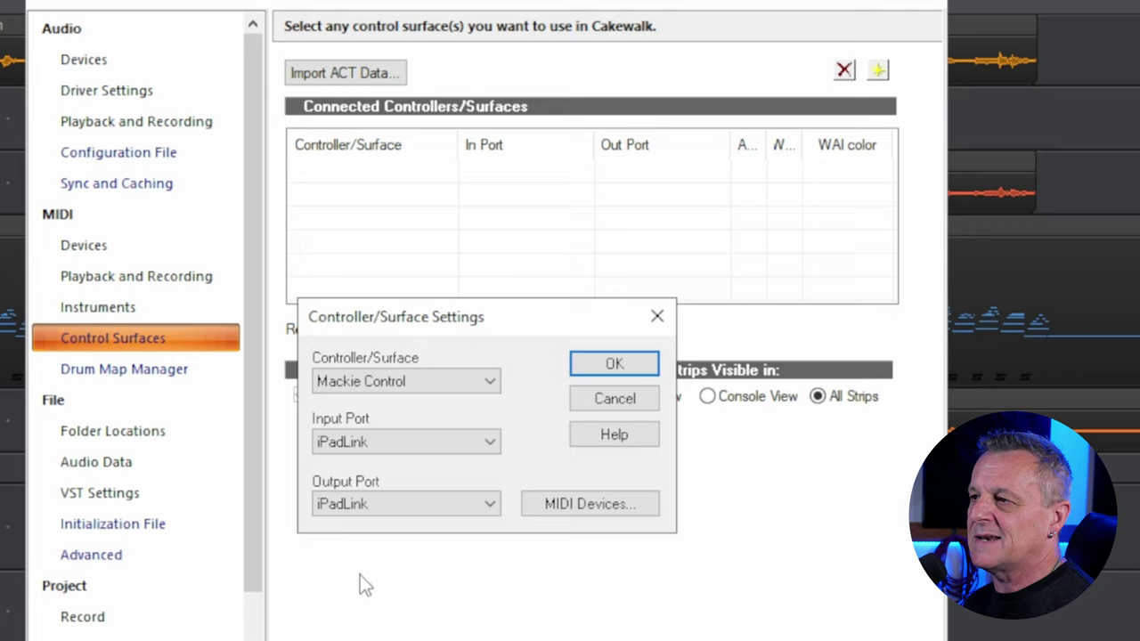
left_click(615, 367)
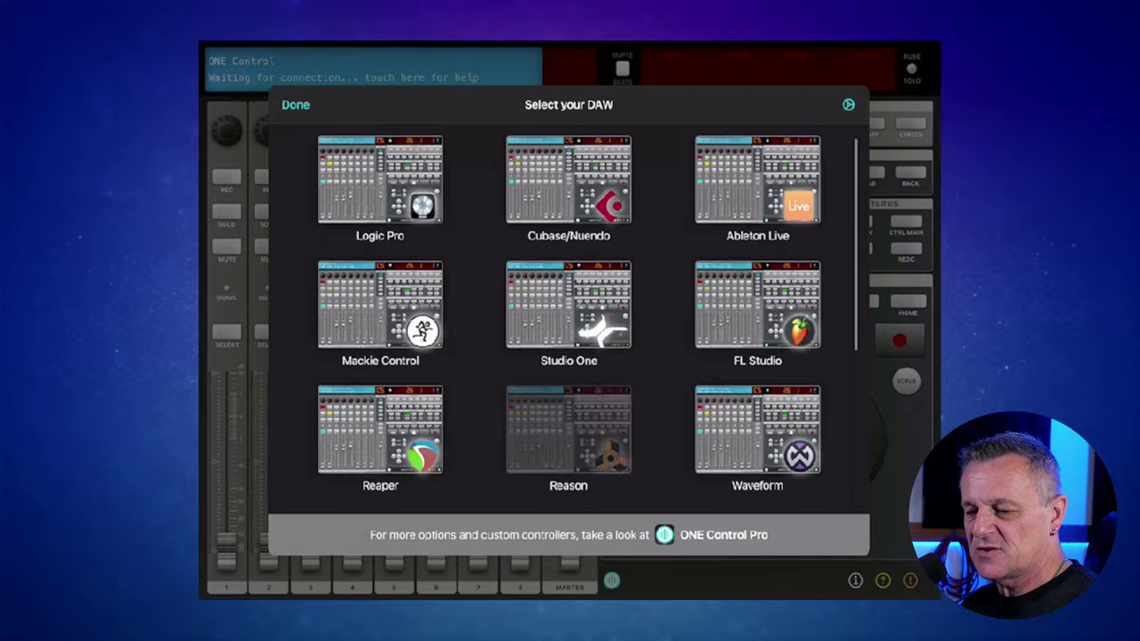
Pick the Cakewalk tile on OneControl's Select your DAW screen
scroll(568, 437, "down", 5)
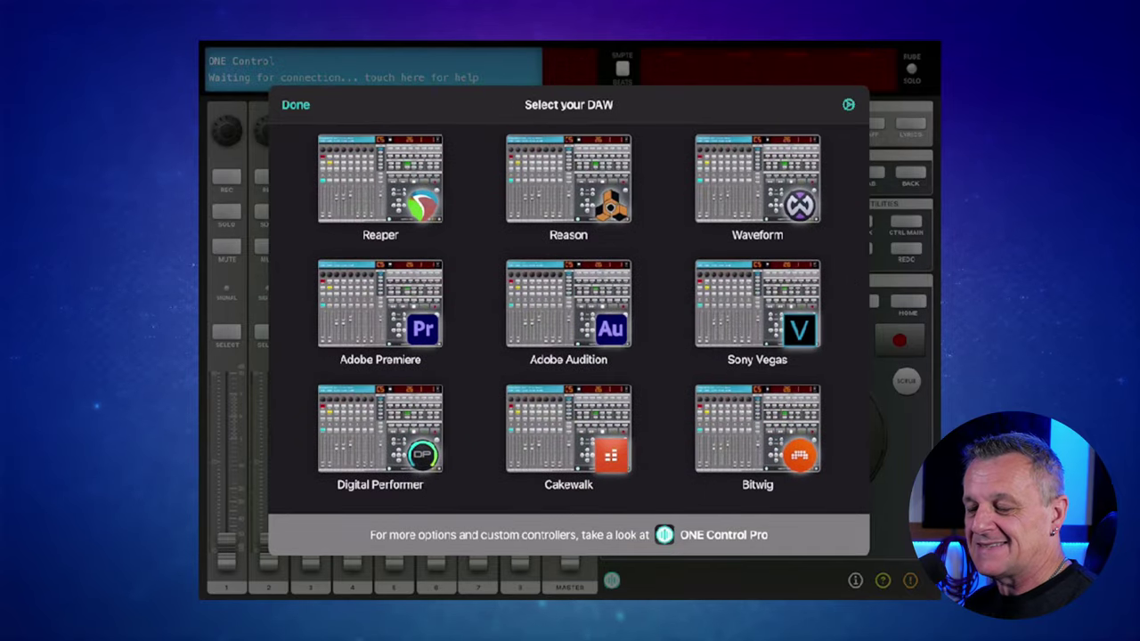
left_click(568, 432)
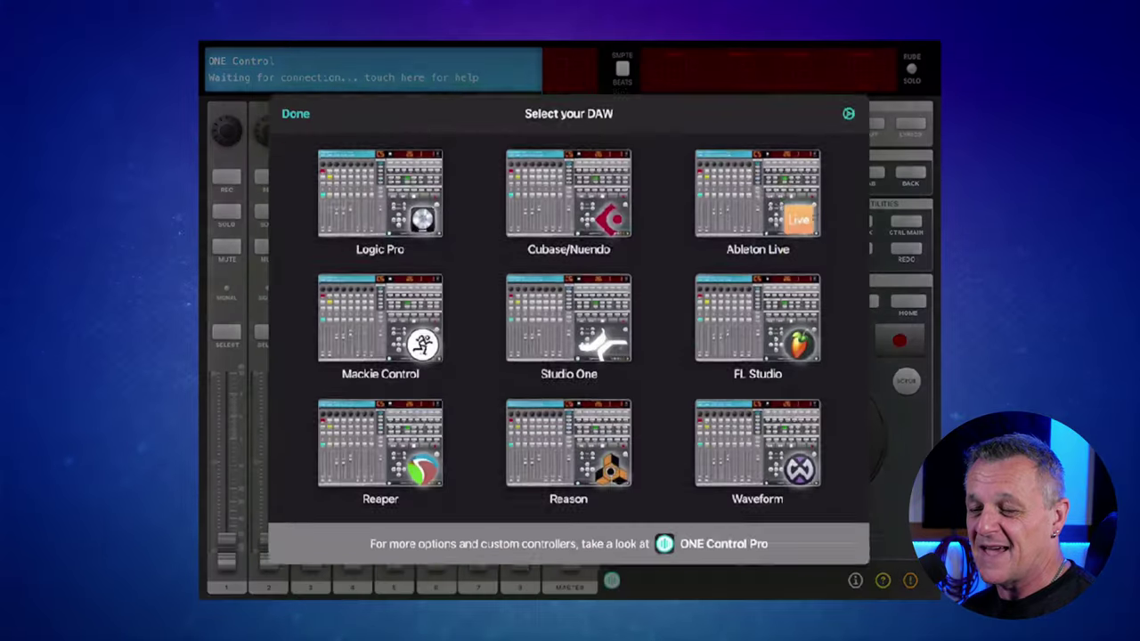
scroll(568, 311, "down", 5)
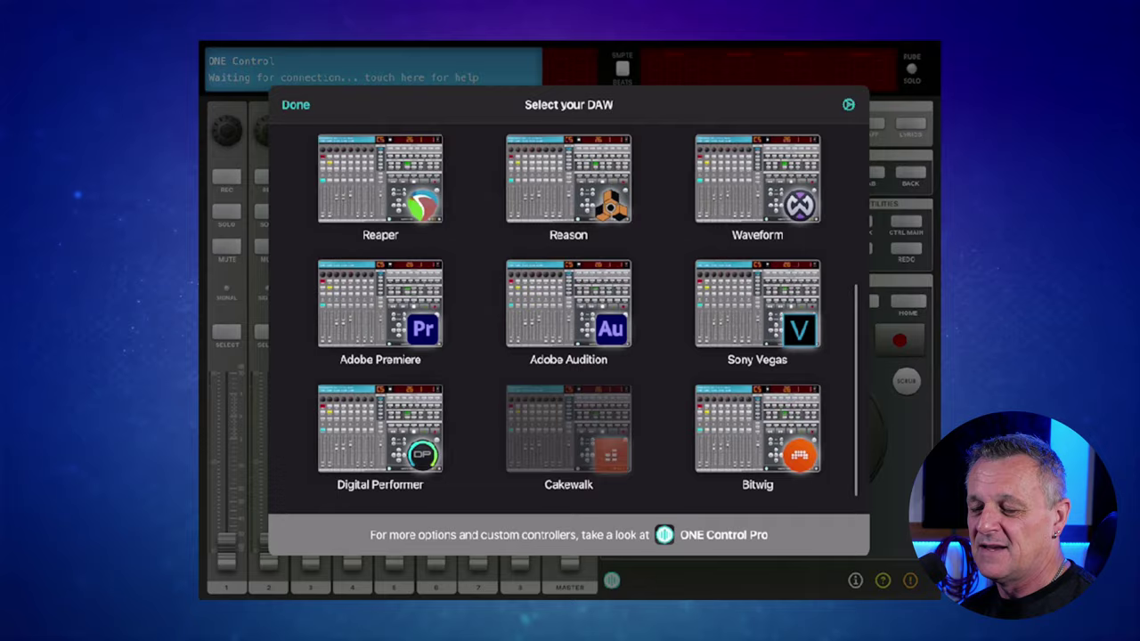
scroll(568, 311, "up", 4)
scroll(568, 311, "down", 4)
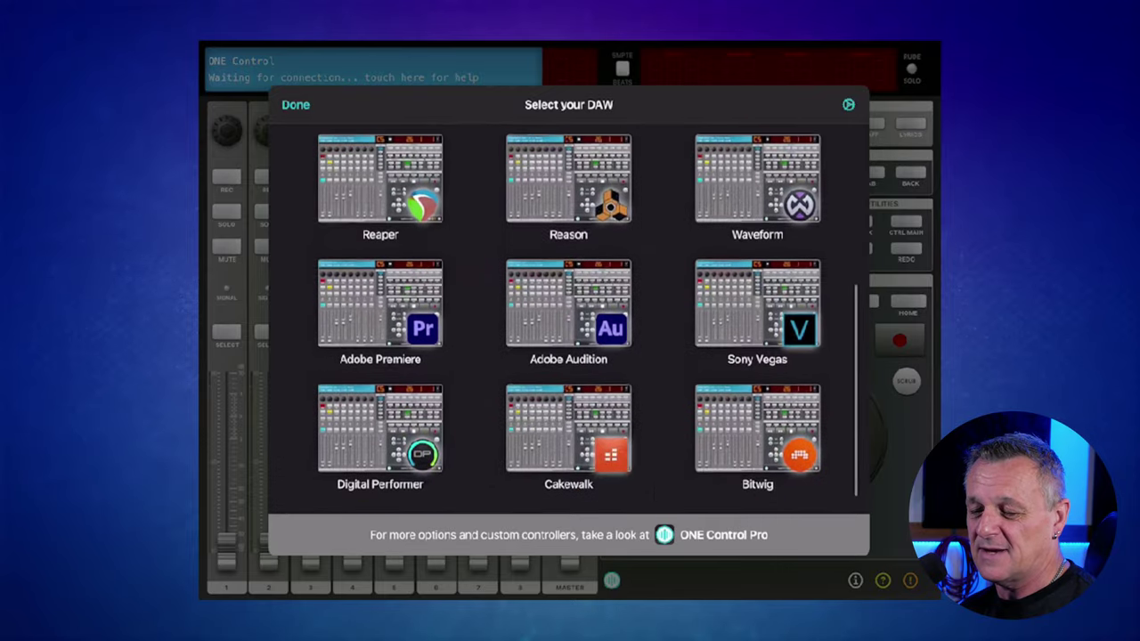
left_click(568, 428)
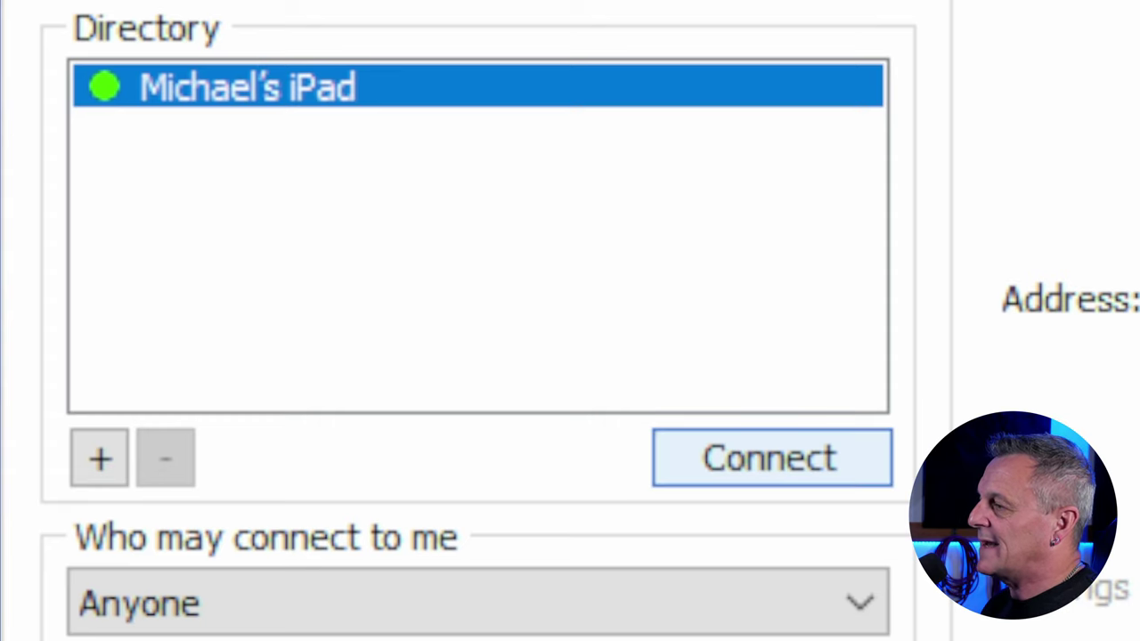
Connect the iPad listed in the Directory to the iPadLink session
left_click(757, 461)
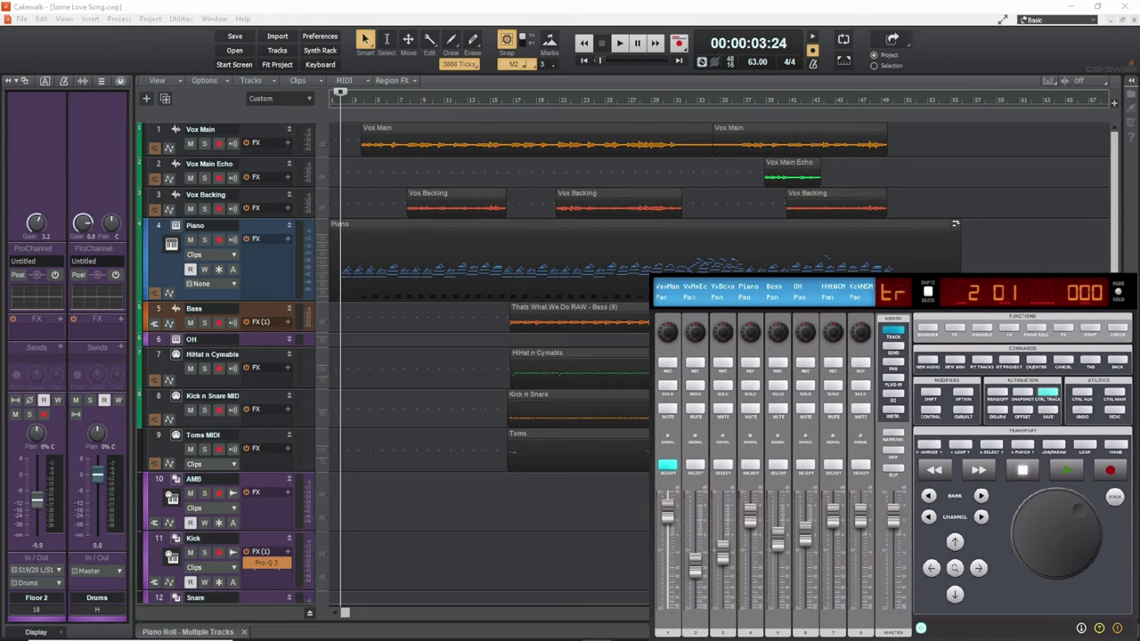
Play Some Love Song briefly and stop, returning to 00:00:03:24
key("space")
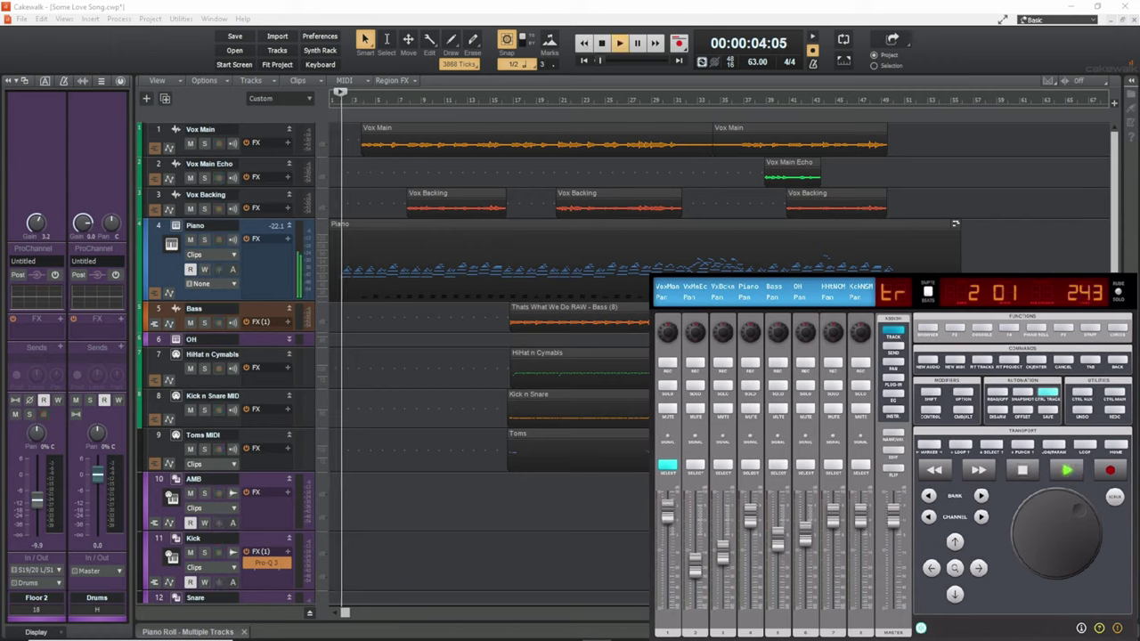
key("space")
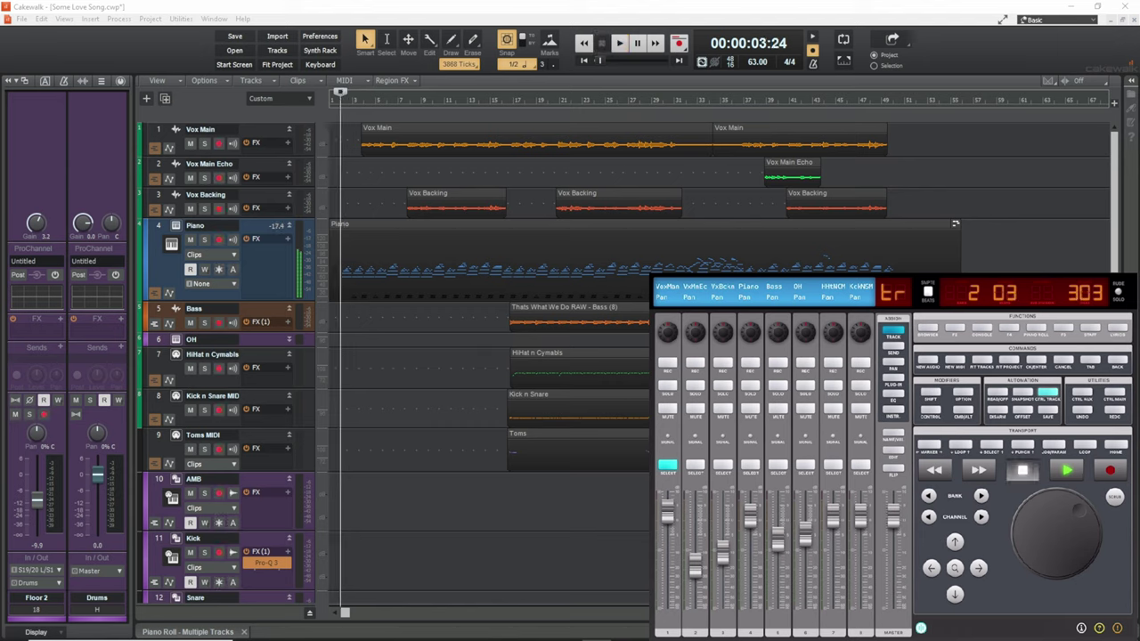